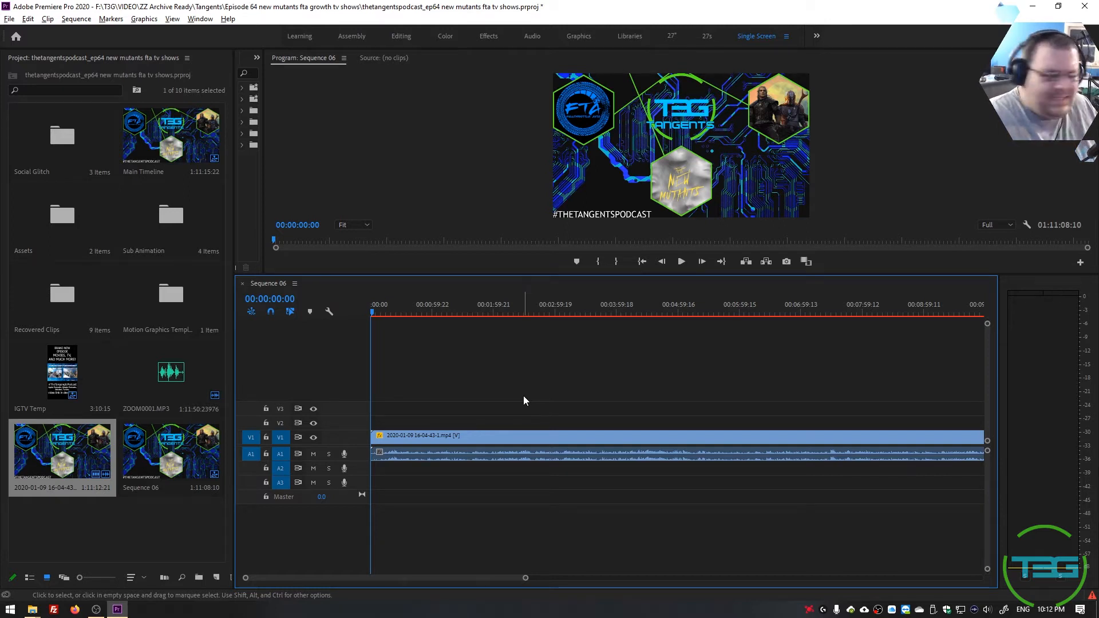
Step: Place the ZOOM0001.MP3 recording on audio track A3 at the start of the sequence, beneath the video clip
left_click_drag(166, 381, 378, 482)
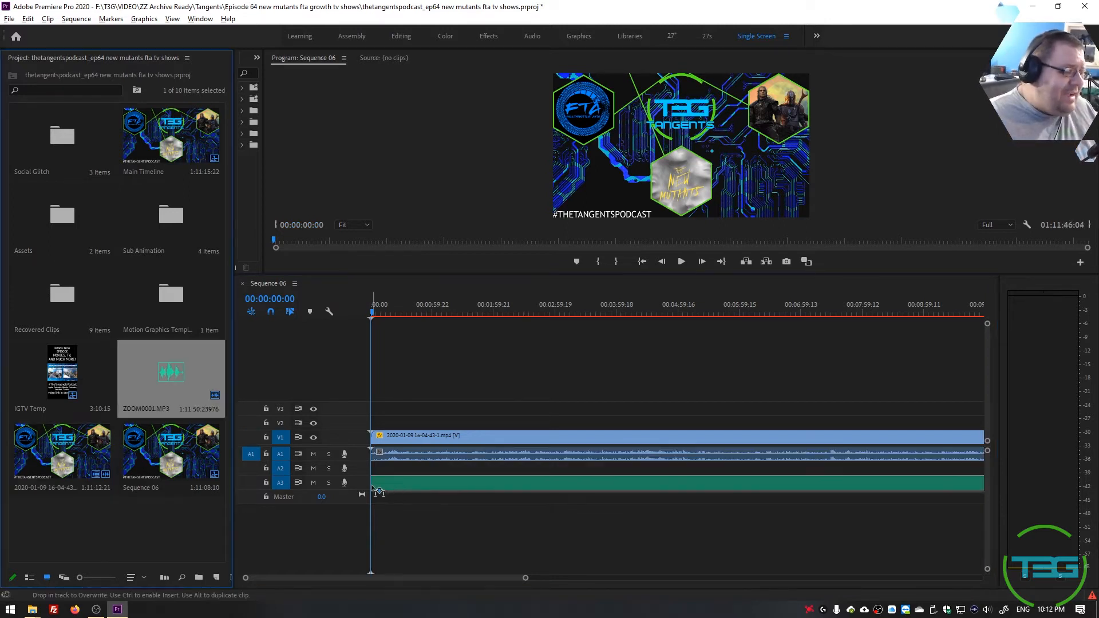
key("=")
key("=")
key("=")
key("-")
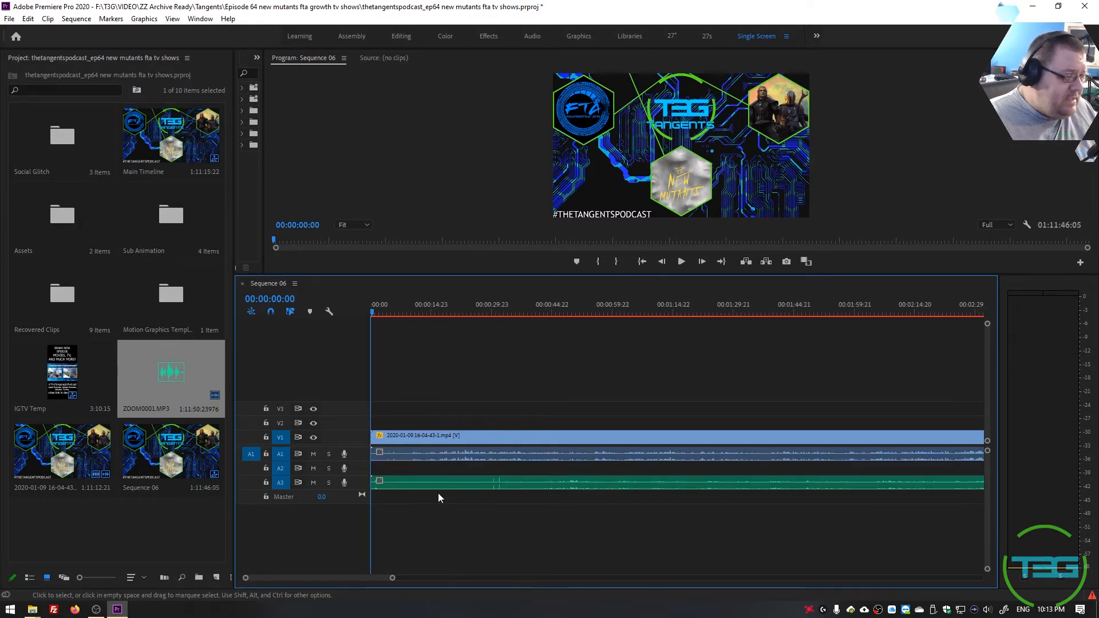
Step: Enlarge audio tracks A1 and A3 to show their waveforms and shift all clips together to start at about 00:01:14
left_click_drag(498, 349, 486, 542)
double_click(359, 481)
double_click(360, 453)
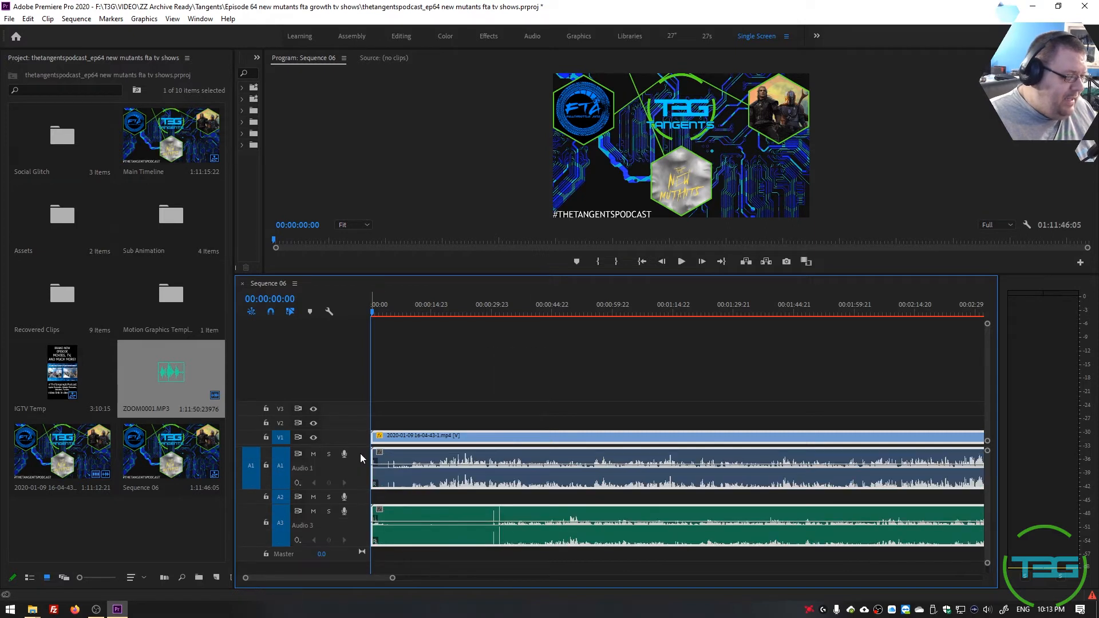
left_click(553, 374)
left_click_drag(483, 439, 620, 434)
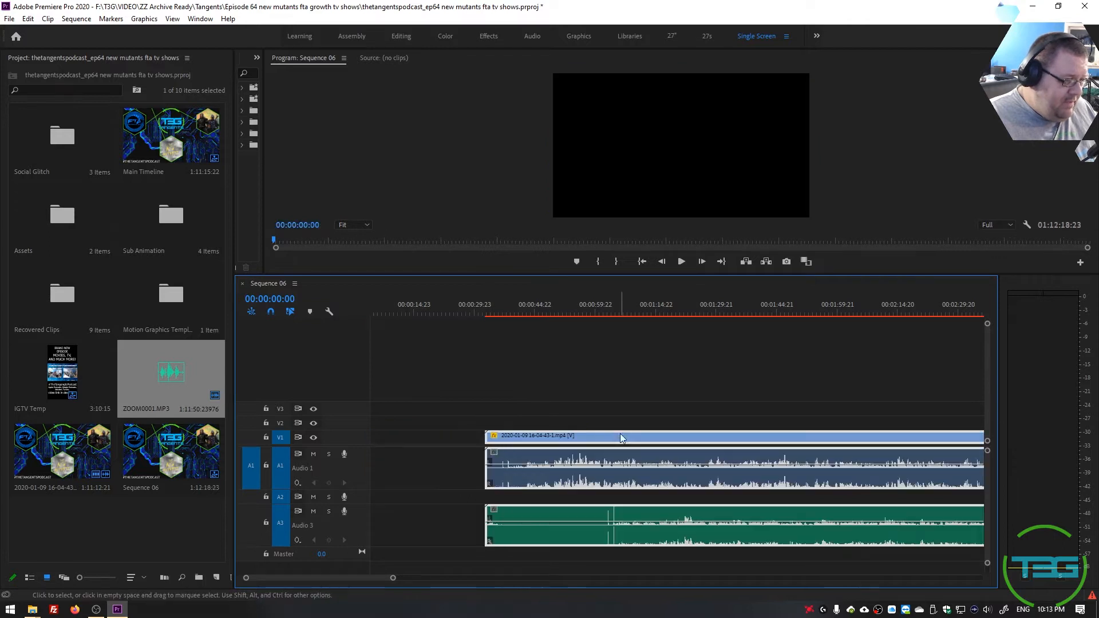
left_click_drag(528, 439, 694, 441)
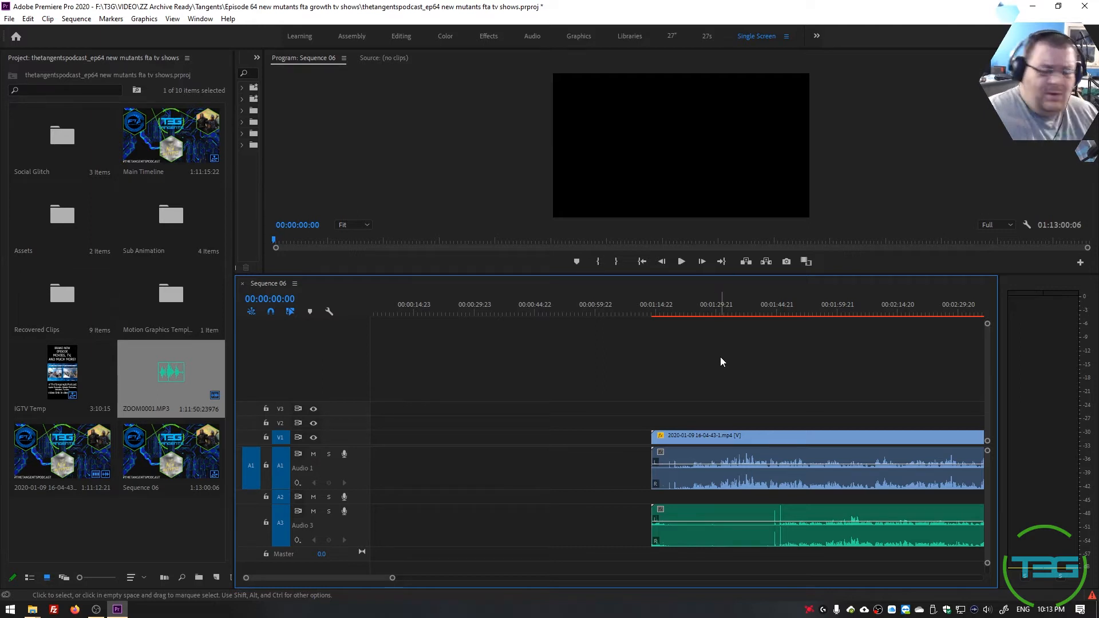
Step: Synchronize the video clip and the ZOOM0001.MP3 clip by audio, using track channel 1
left_click_drag(774, 394, 763, 518)
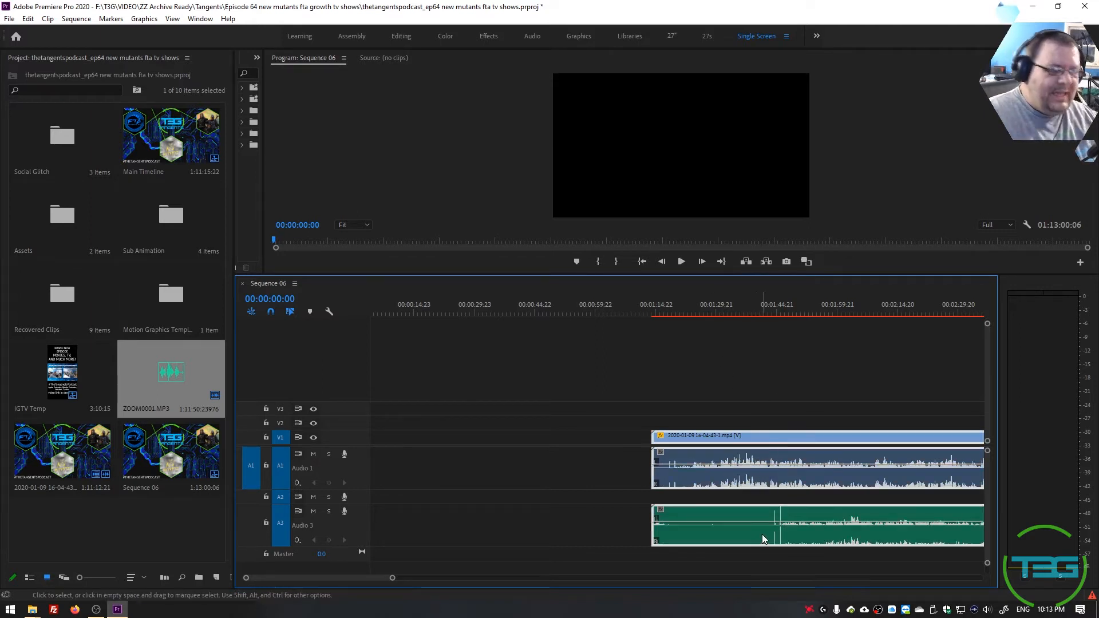
right_click(765, 486)
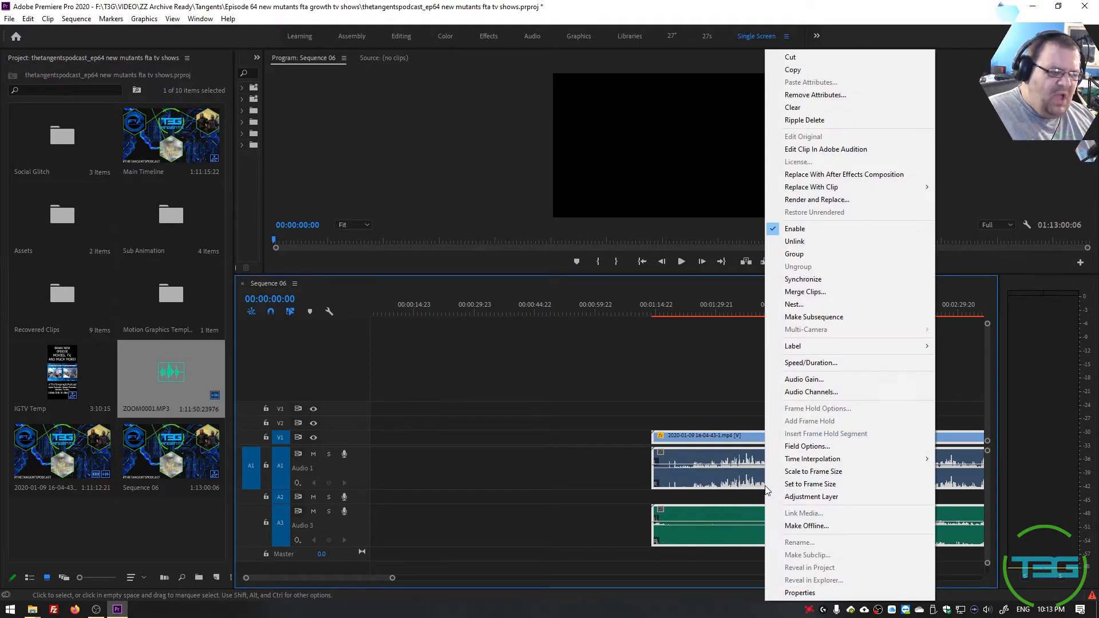
left_click(771, 280)
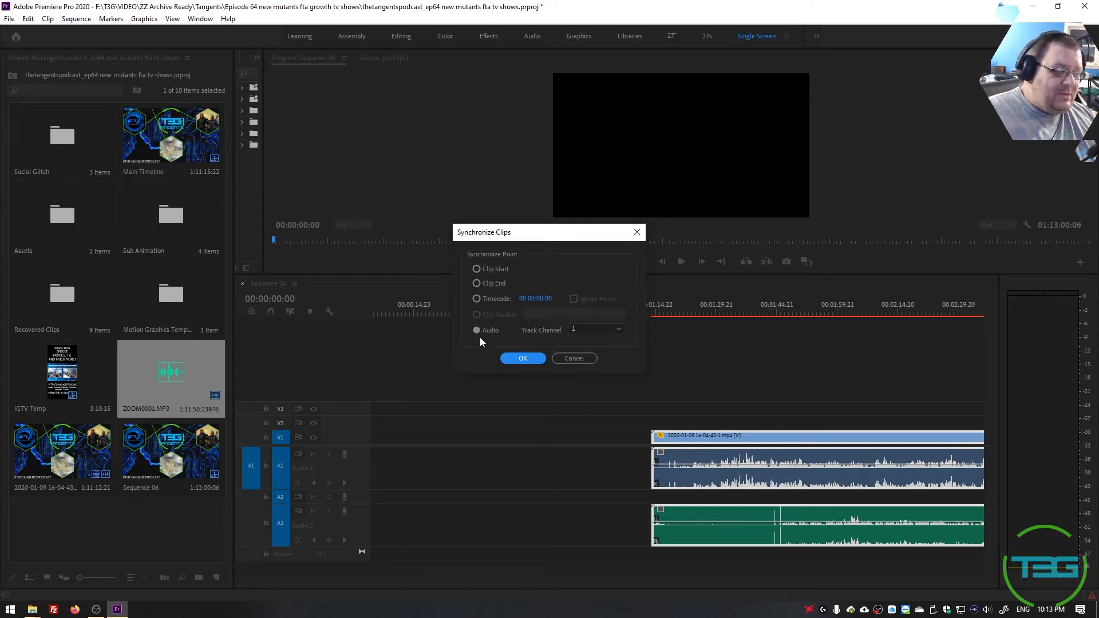
left_click(526, 361)
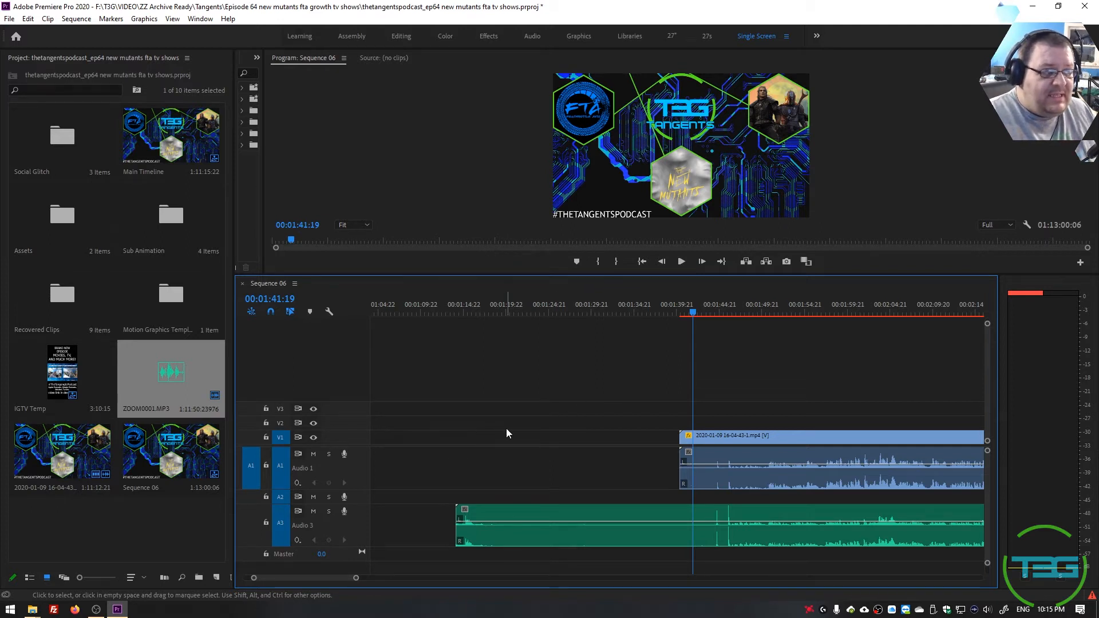
Step: Trim the start of the A3 audio to match the video clip's start and move all clips to the sequence start
left_click_drag(456, 518, 680, 508)
left_click_drag(757, 369, 756, 536)
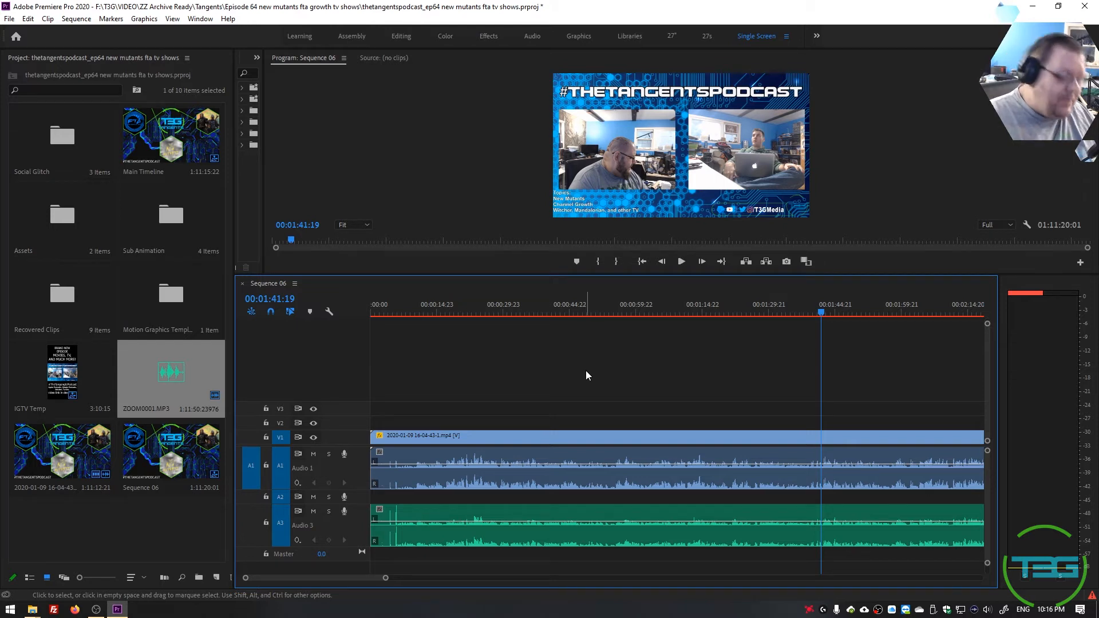
Step: Split the video and both audio clips with the Razor tool at about 00:00:42
key("c")
left_click(555, 436)
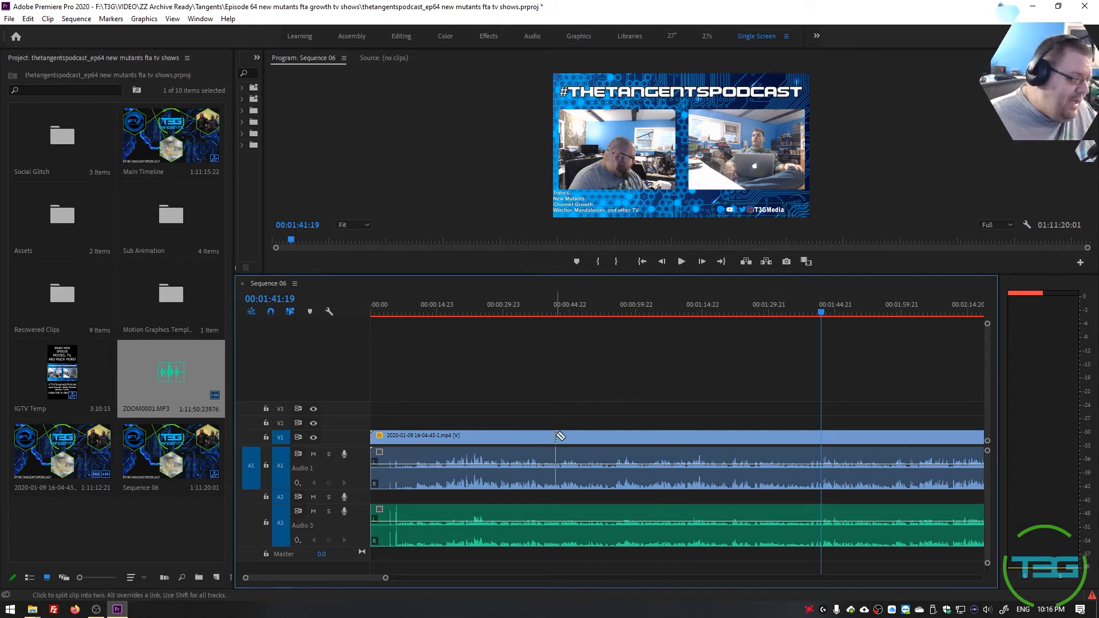
key("v")
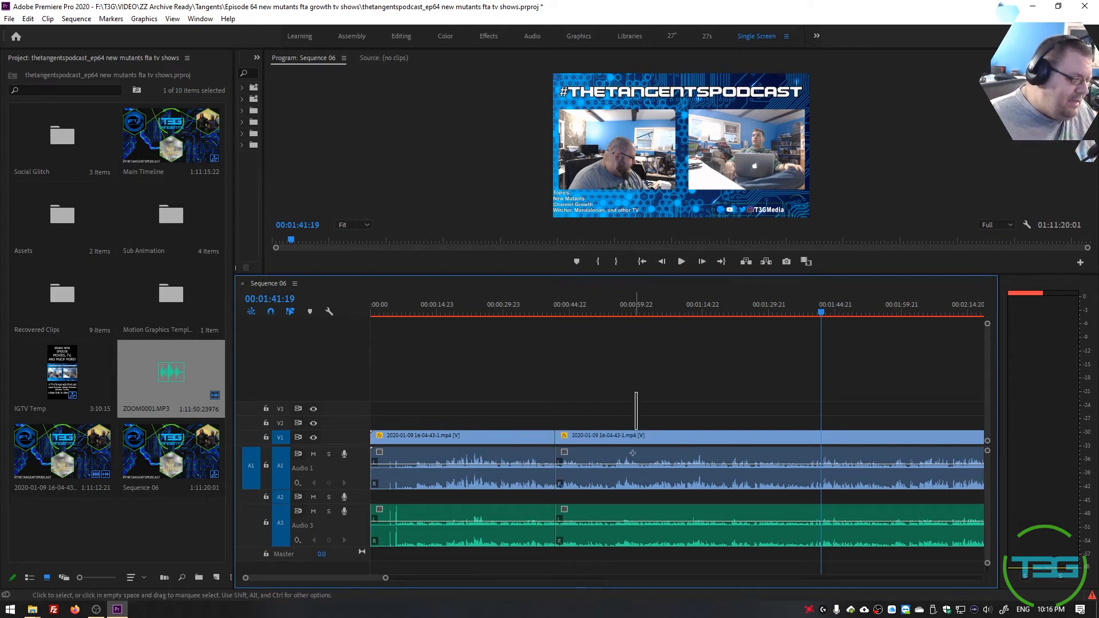
Step: Try to ripple-trim about 22 seconds off the start of the second segment on all tracks, and undo it
left_click(613, 482)
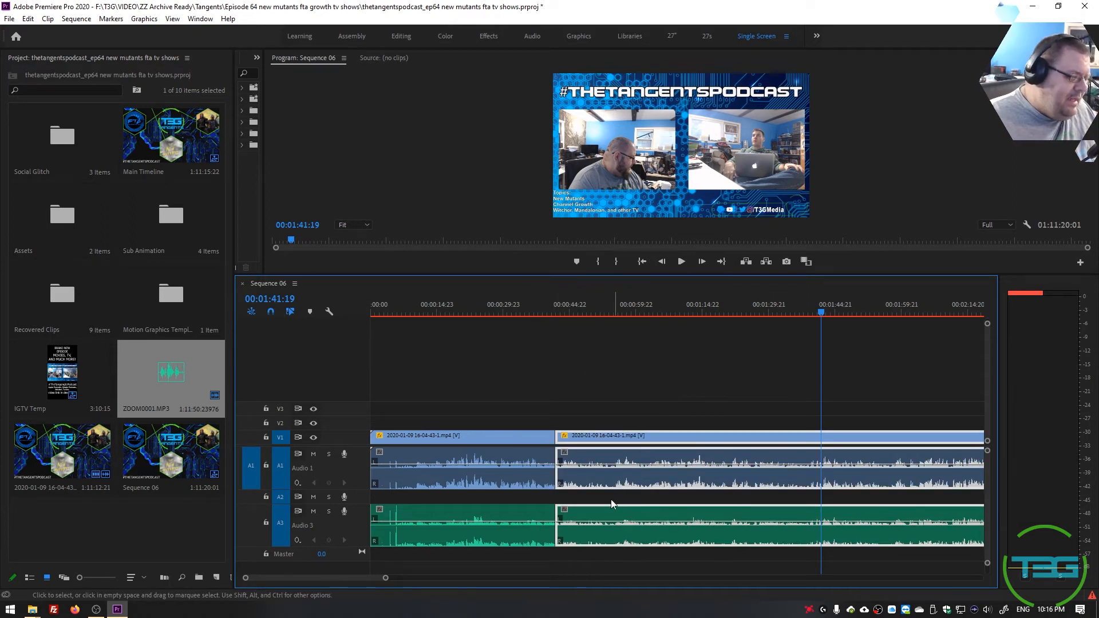
left_click(558, 438)
left_click_drag(558, 438, 650, 437)
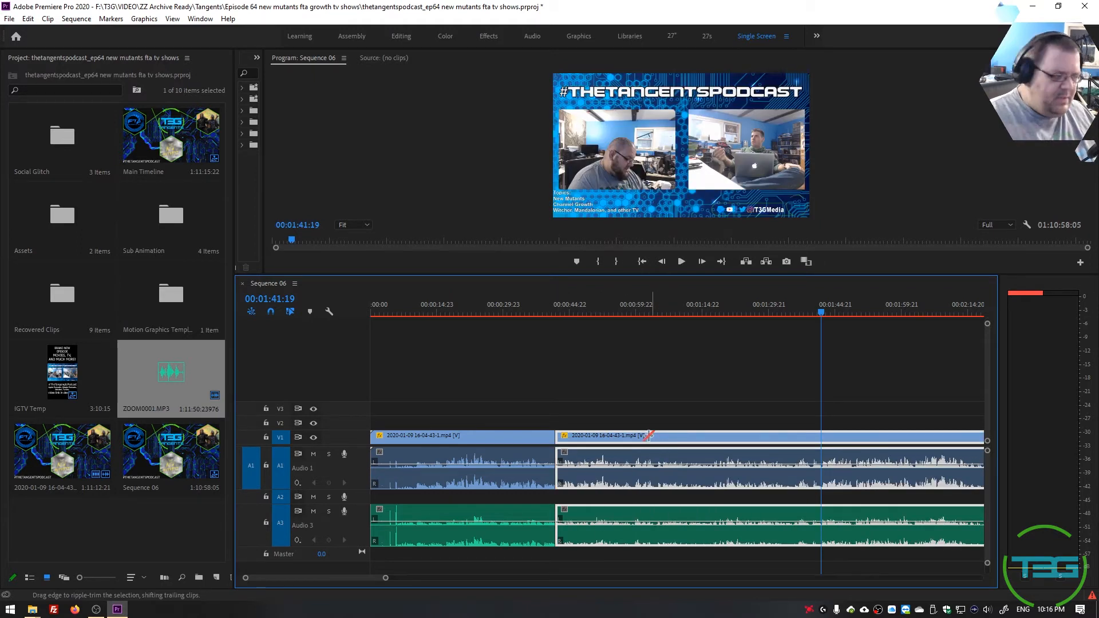
key("ctrl+z")
key("z")
key("b")
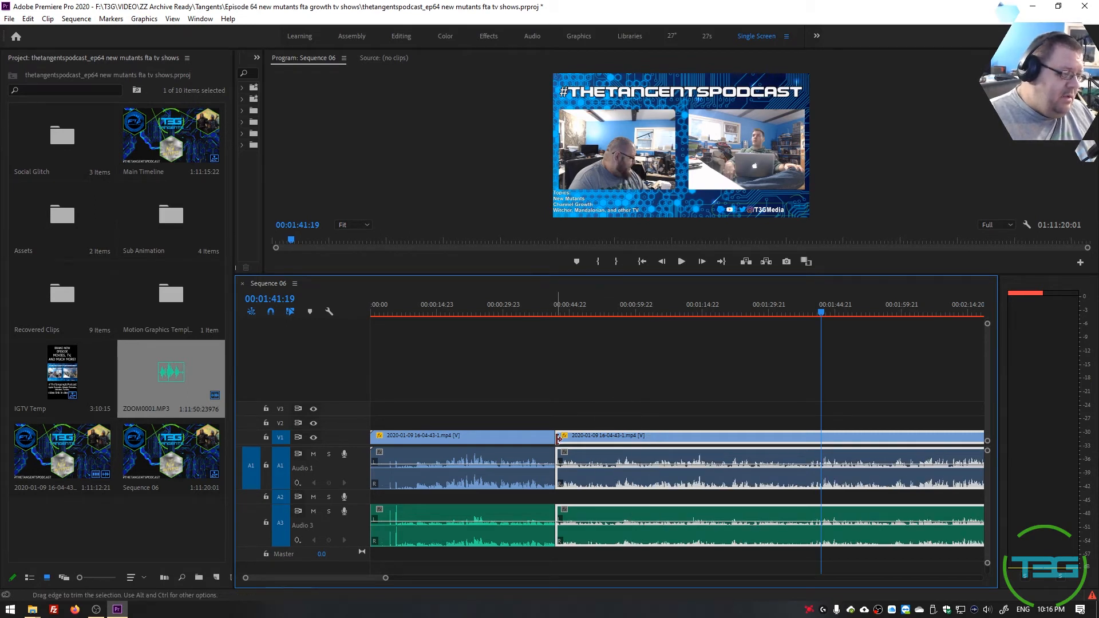
Step: Trim the start of the second segment to about 00:01:17 on all tracks and move the segment about 7 seconds earlier
left_click_drag(626, 439, 714, 440)
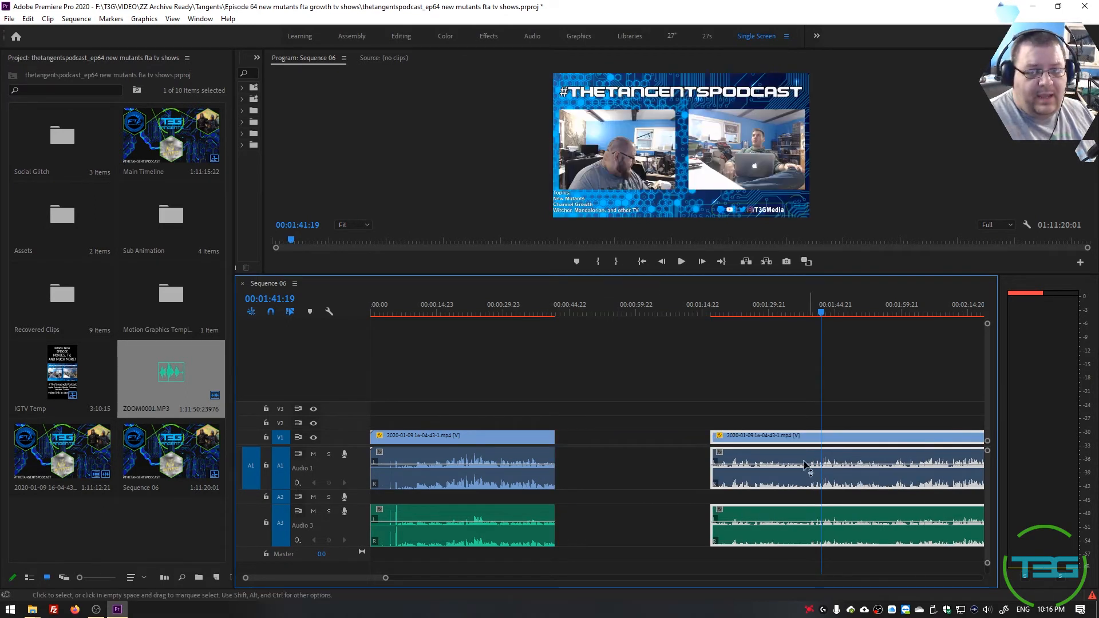
left_click(786, 427)
left_click(787, 435)
left_click_drag(711, 439, 683, 441)
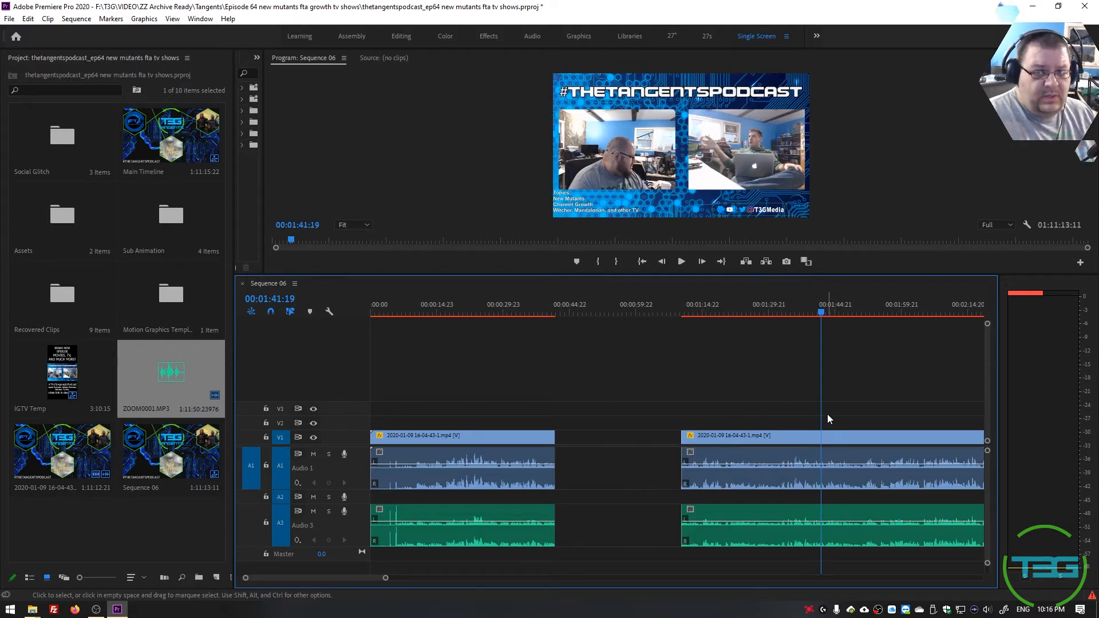
Step: Close the empty gap between the first and second segments
left_click(647, 438)
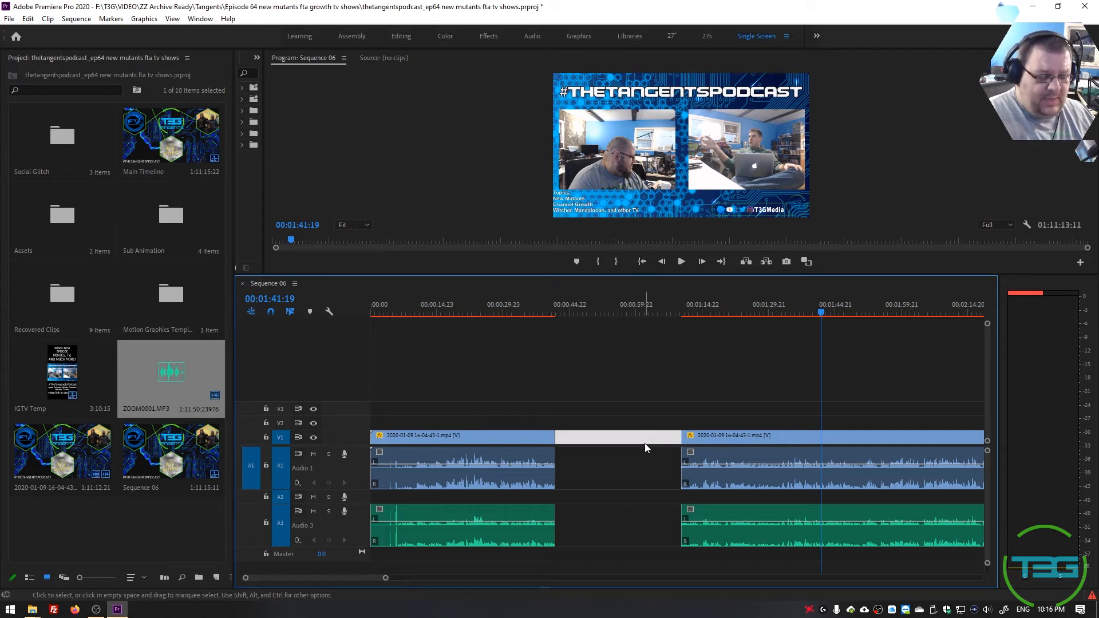
key("Delete")
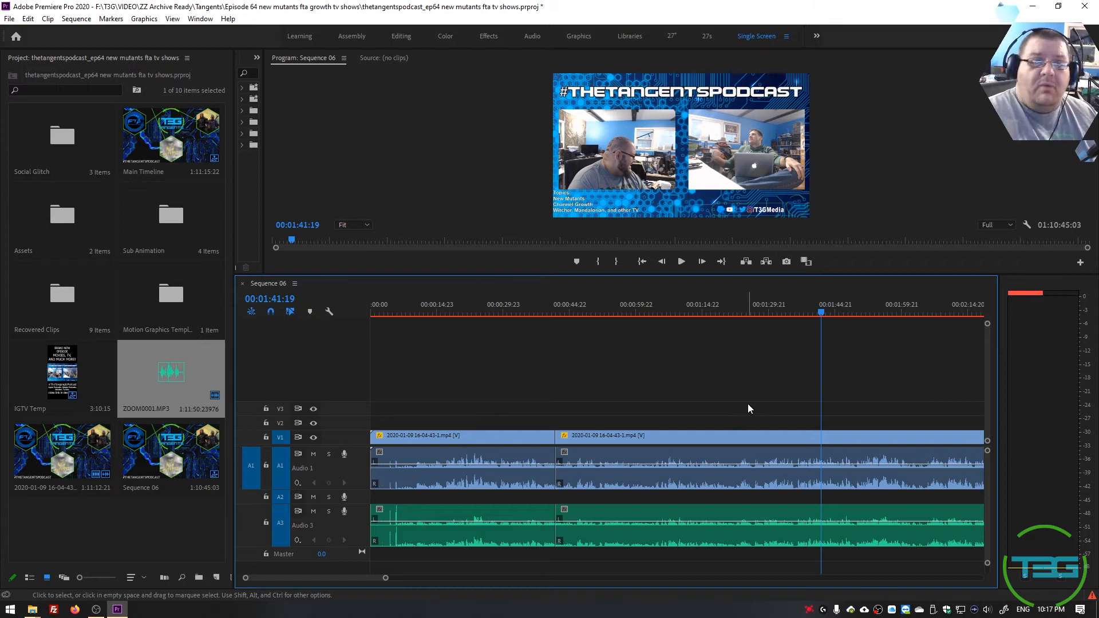
Step: Select the first video segment, switch to the Effects workspace and search the effects for "lumetri"
key("minus")
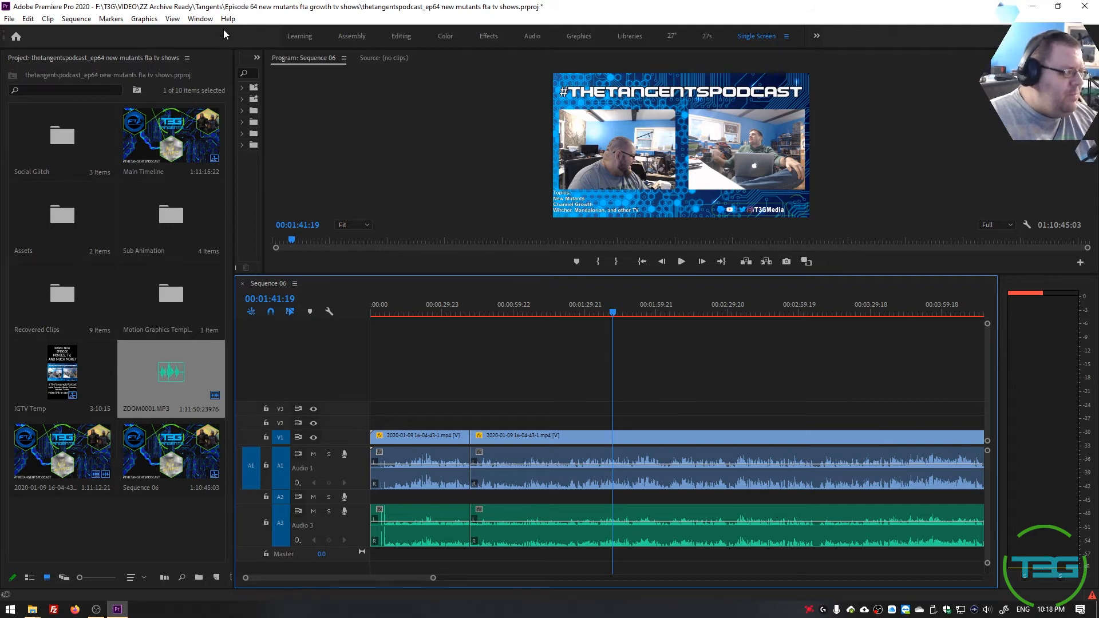
left_click(440, 462)
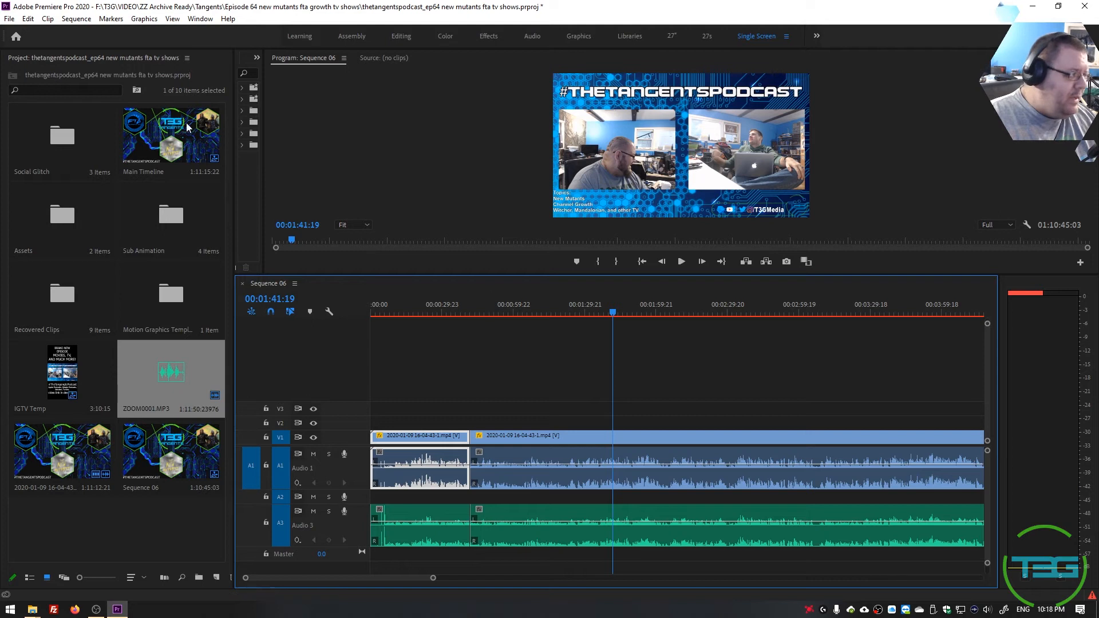
left_click(127, 75)
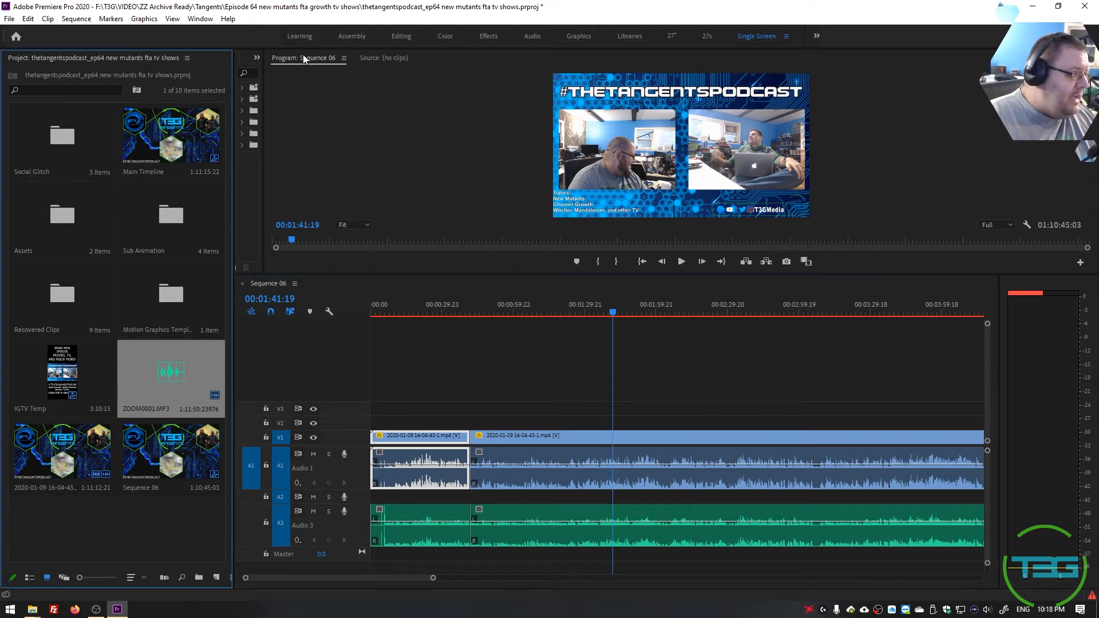
left_click(492, 38)
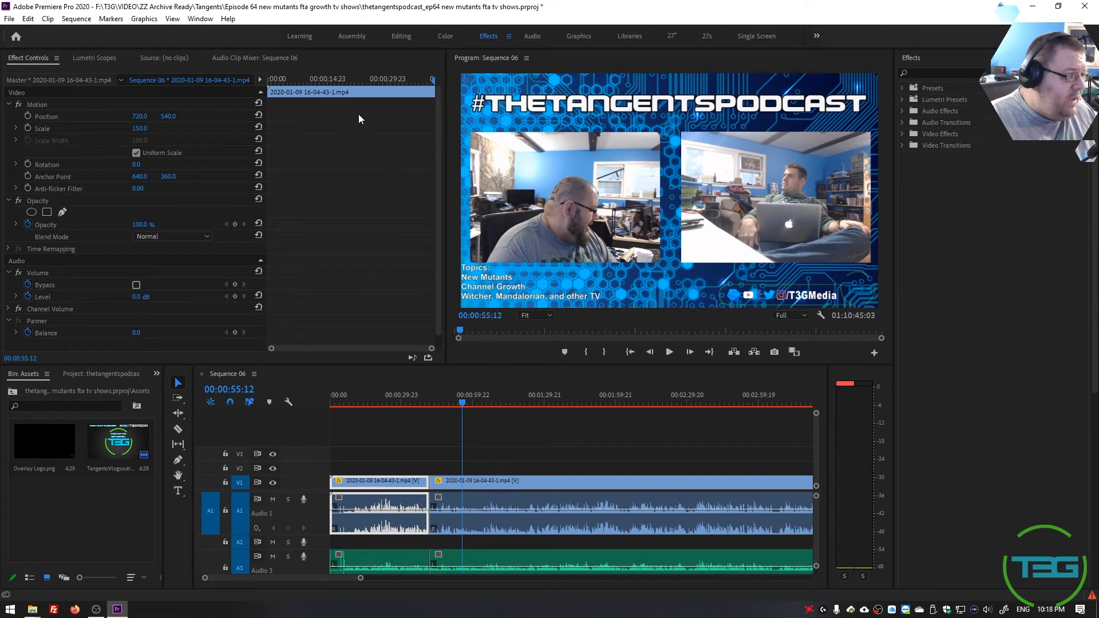
left_click(959, 71)
type("lumetri")
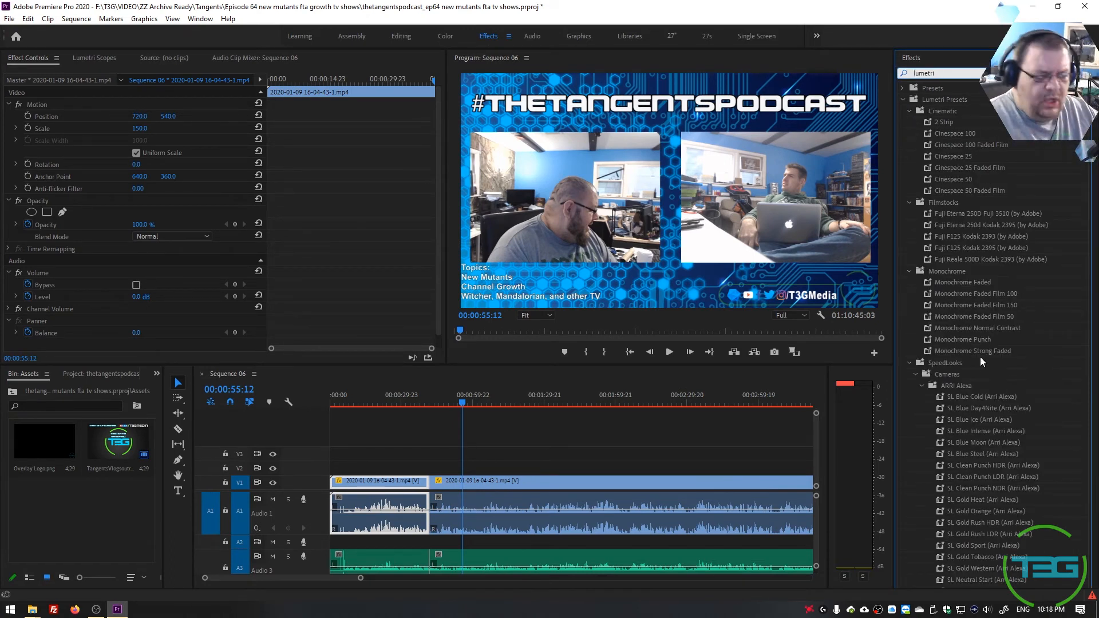
Step: Try the Cinespace 100 preset on the first video segment, and undo back to before the gap was closed
left_click_drag(956, 138, 401, 481)
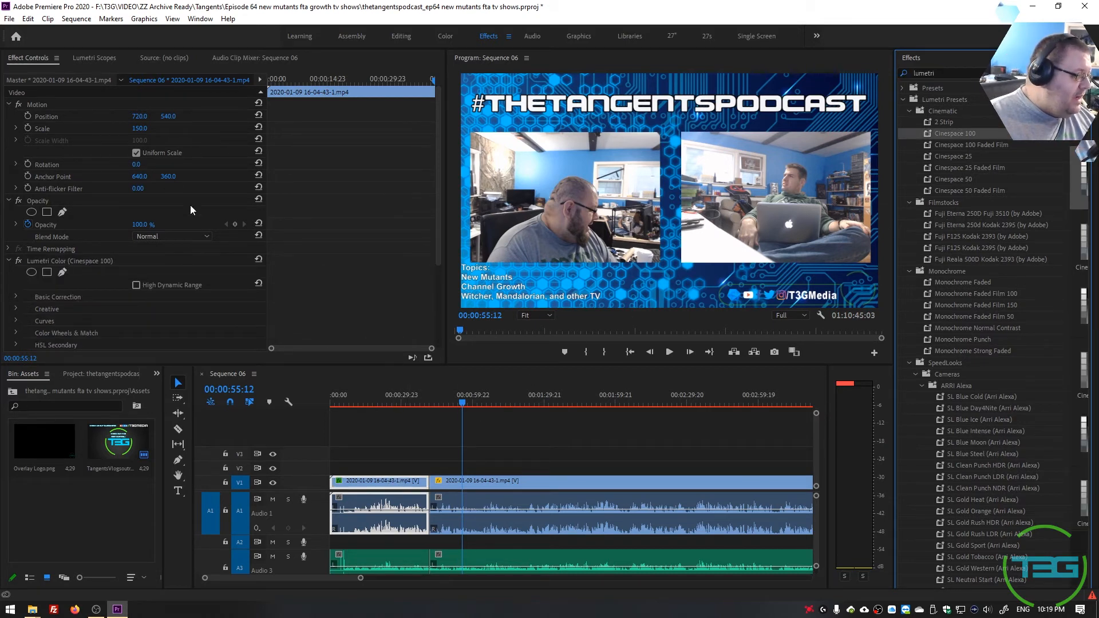
scroll(127, 258, "down", 3)
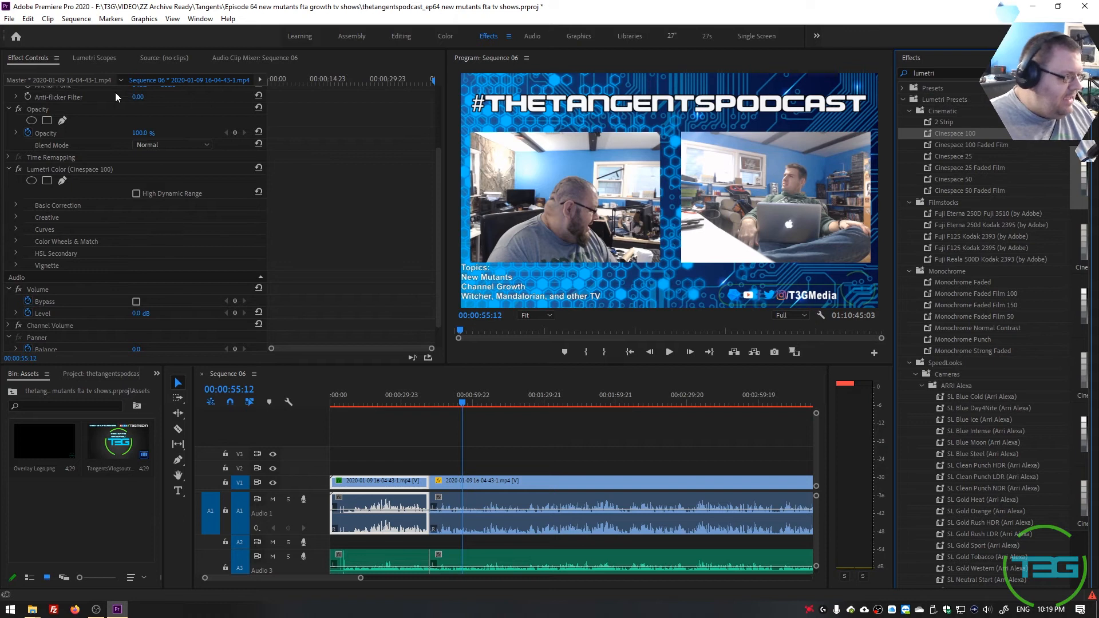
key("ctrl+z")
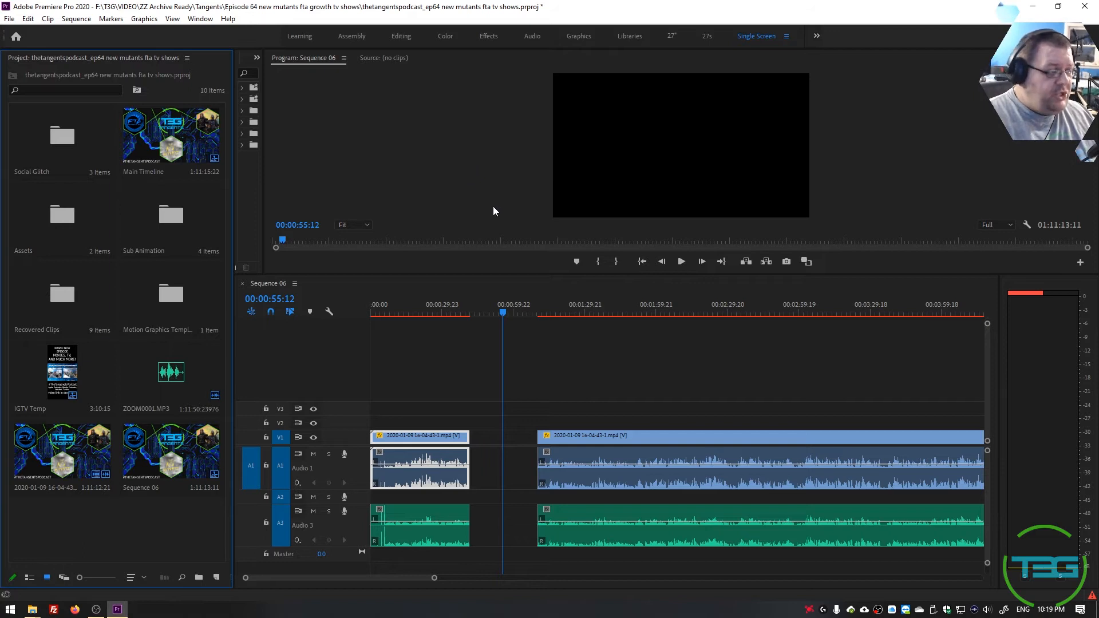
Step: With Lumetri Color, apply the SL BLUE MOON creative look to the second segment's master clip and preview the sequence at 00:01:51:00
left_click(200, 19)
left_click(278, 314)
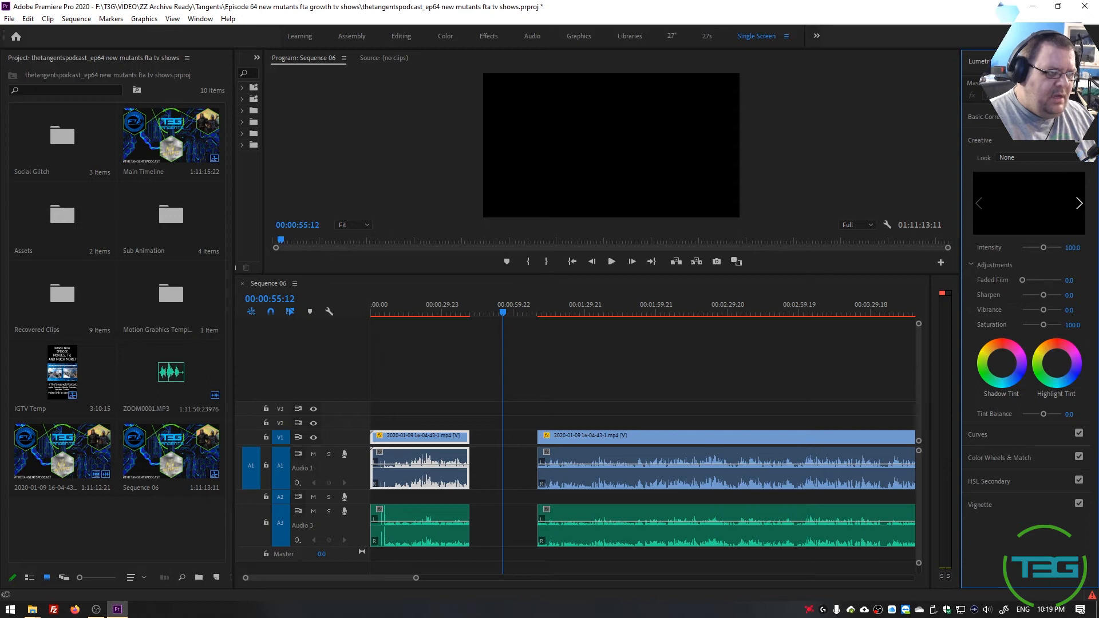
left_click(993, 83)
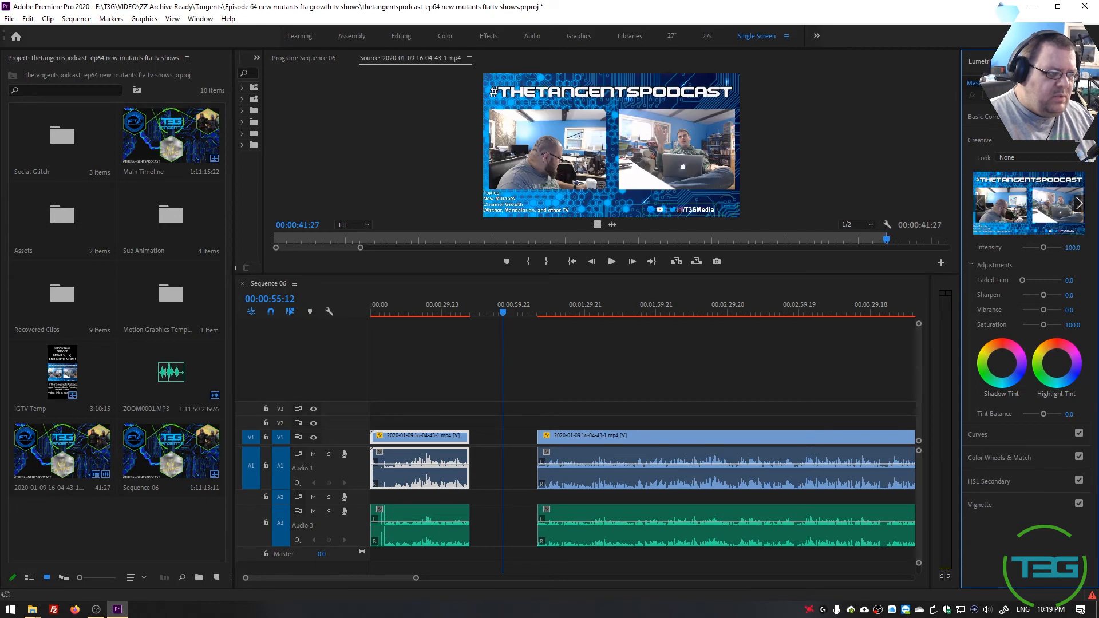
left_click(638, 444)
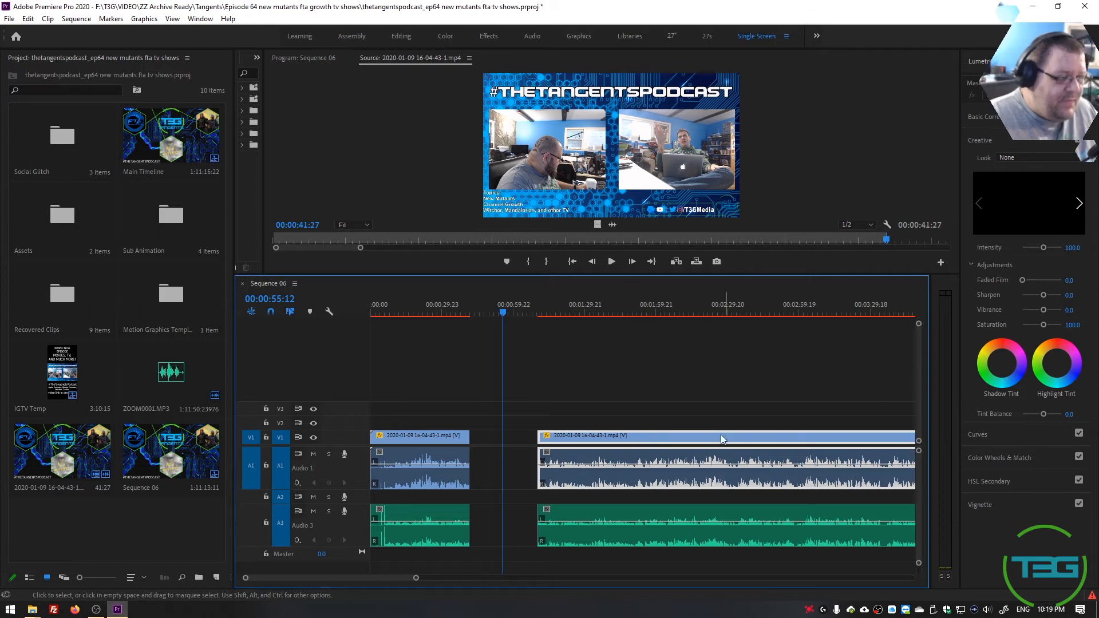
left_click(997, 83)
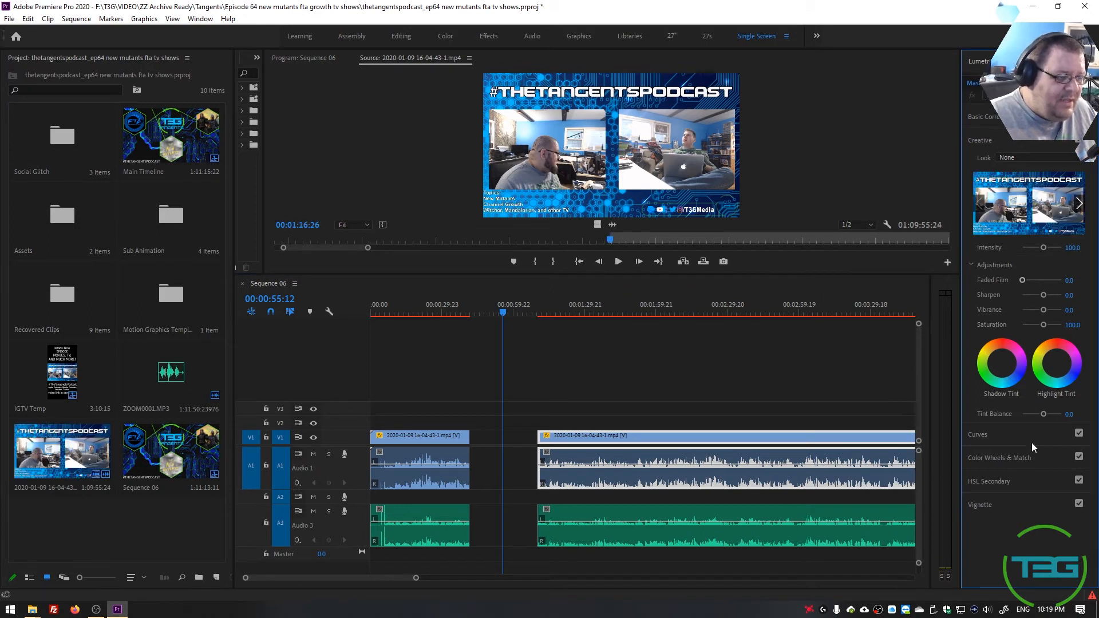
left_click(1060, 158)
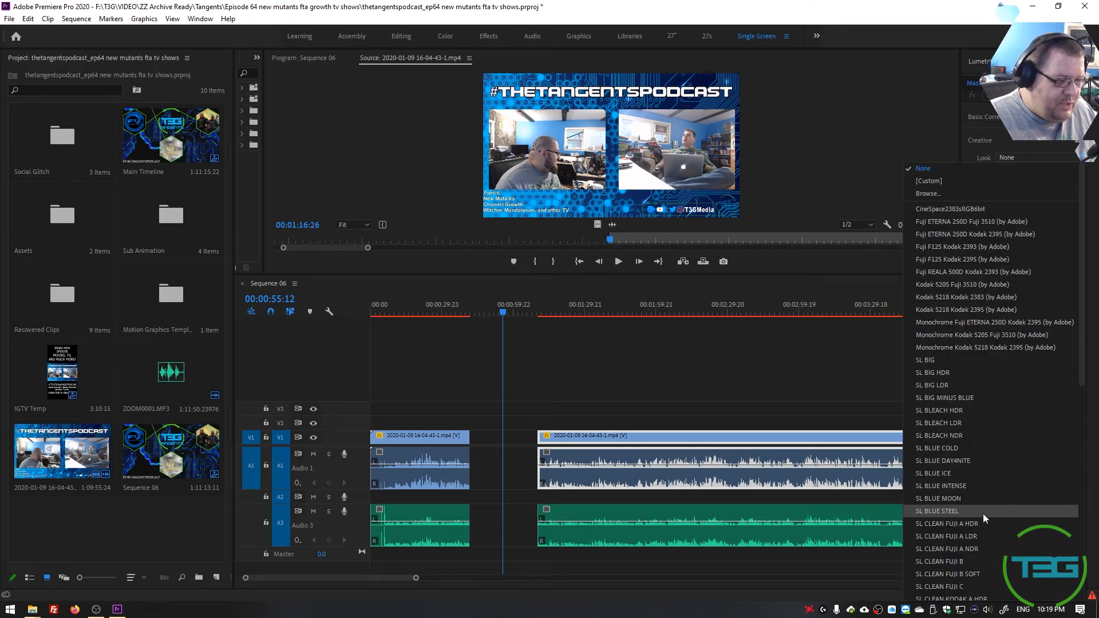
left_click(986, 499)
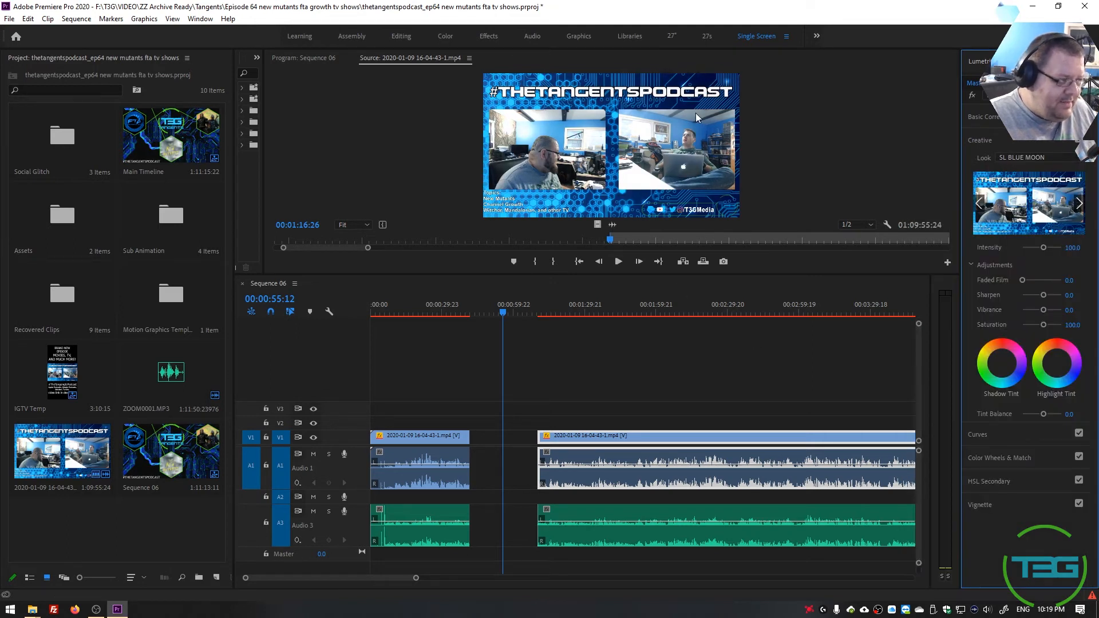
left_click_drag(616, 304, 635, 433)
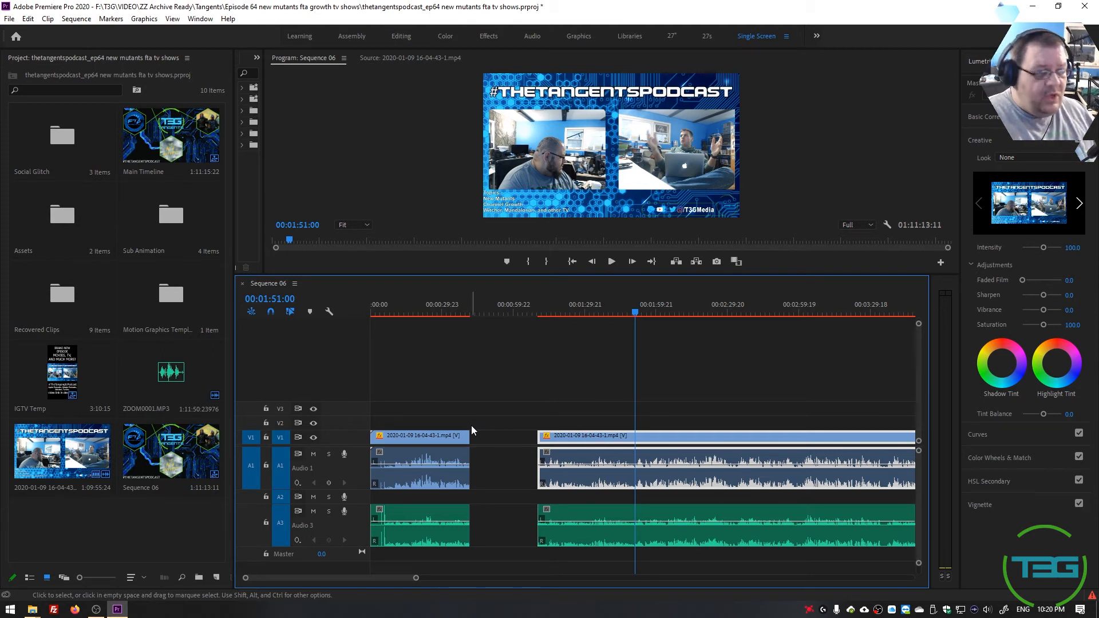
Step: At 00:00:28:14, shape the first video segment's RGB curve into a mild S, raising the highlights and lowering the shadows
left_click(438, 309)
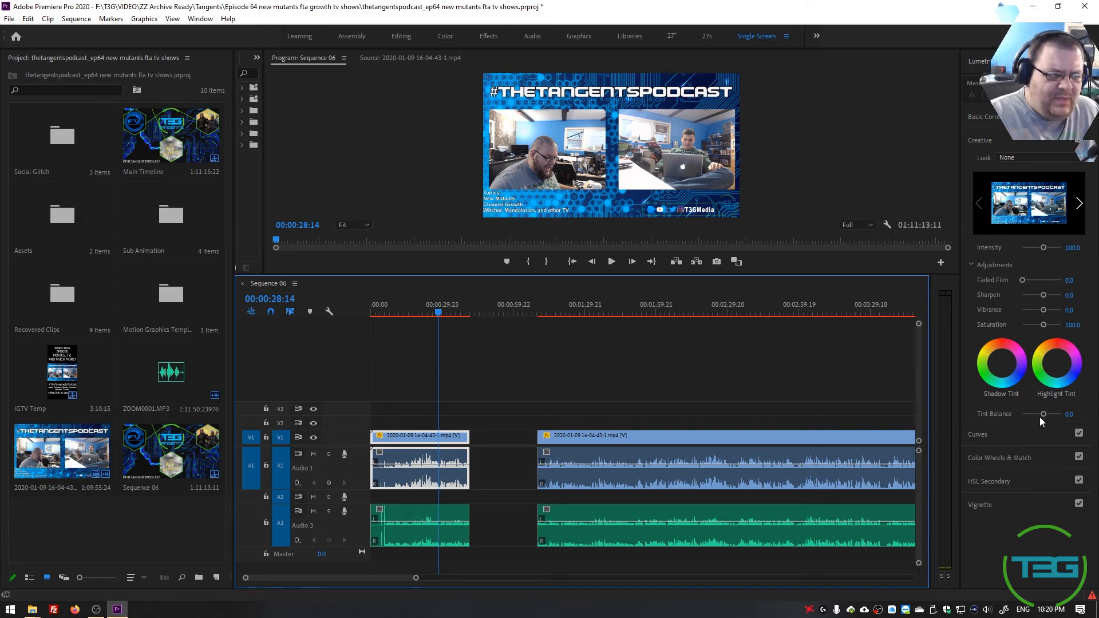
left_click(984, 443)
left_click(985, 436)
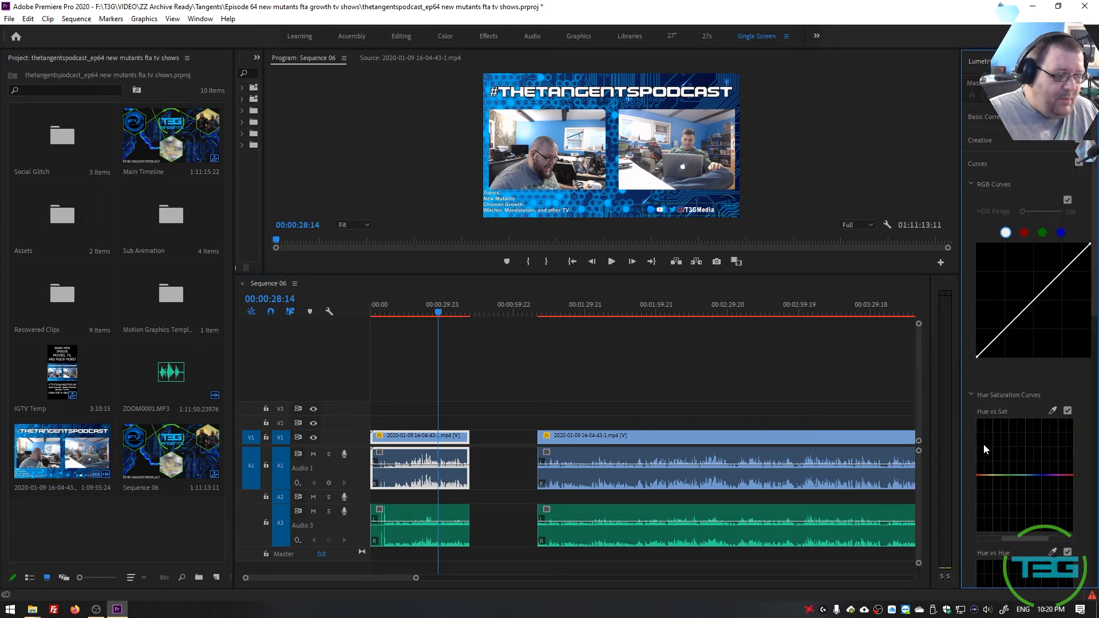
left_click_drag(1057, 276, 1052, 272)
left_click_drag(1017, 310, 1009, 330)
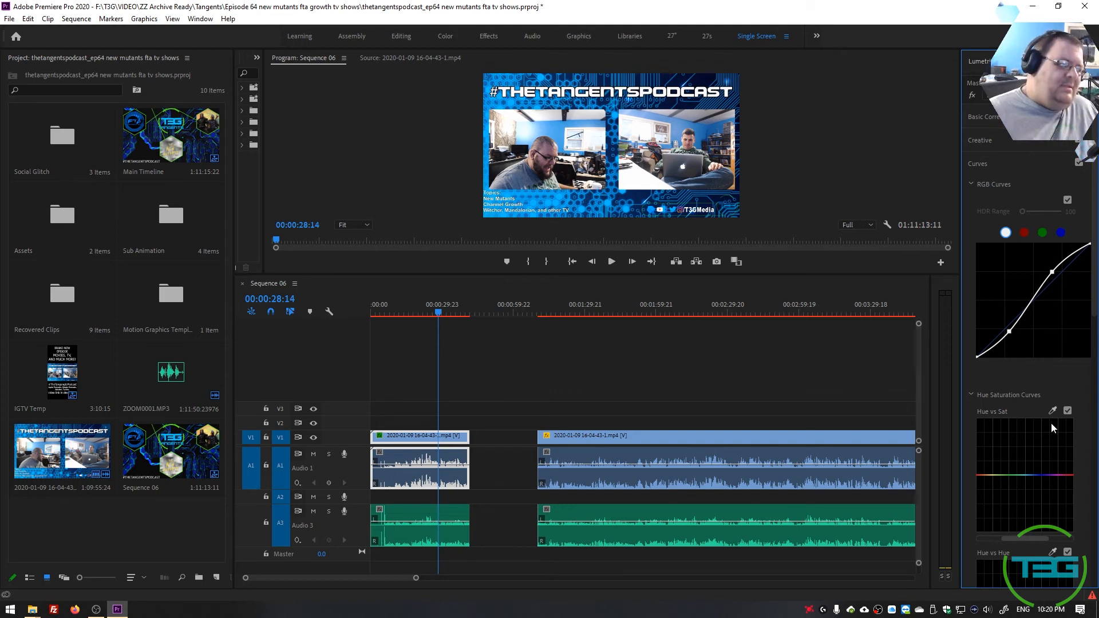
Step: Deselect the clips in the timeline and save the project
left_click(682, 376)
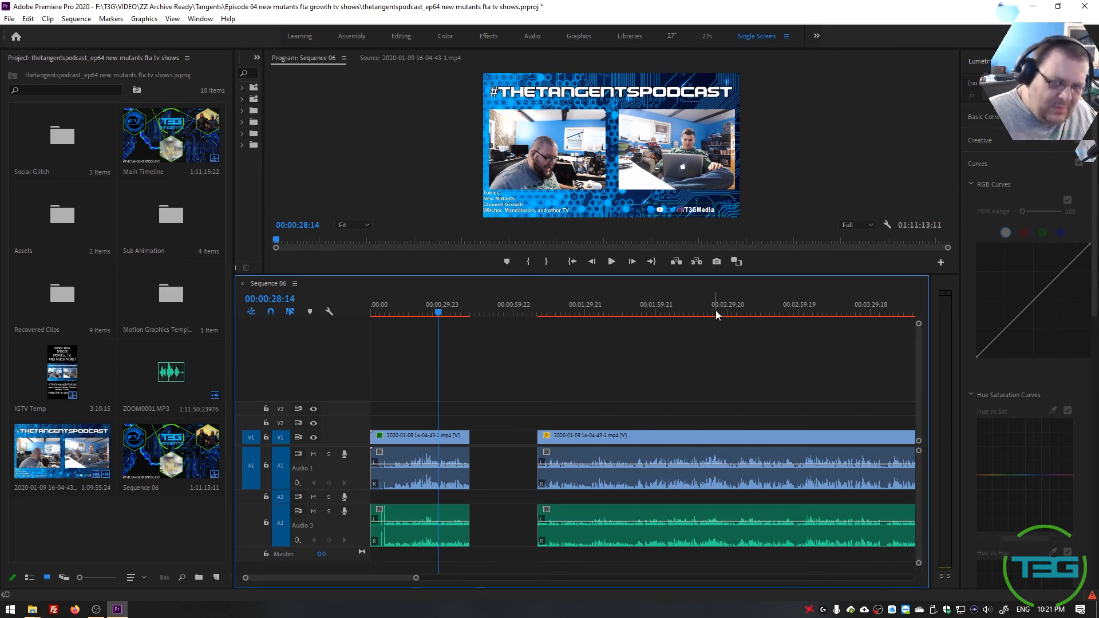
key("ctrl+s")
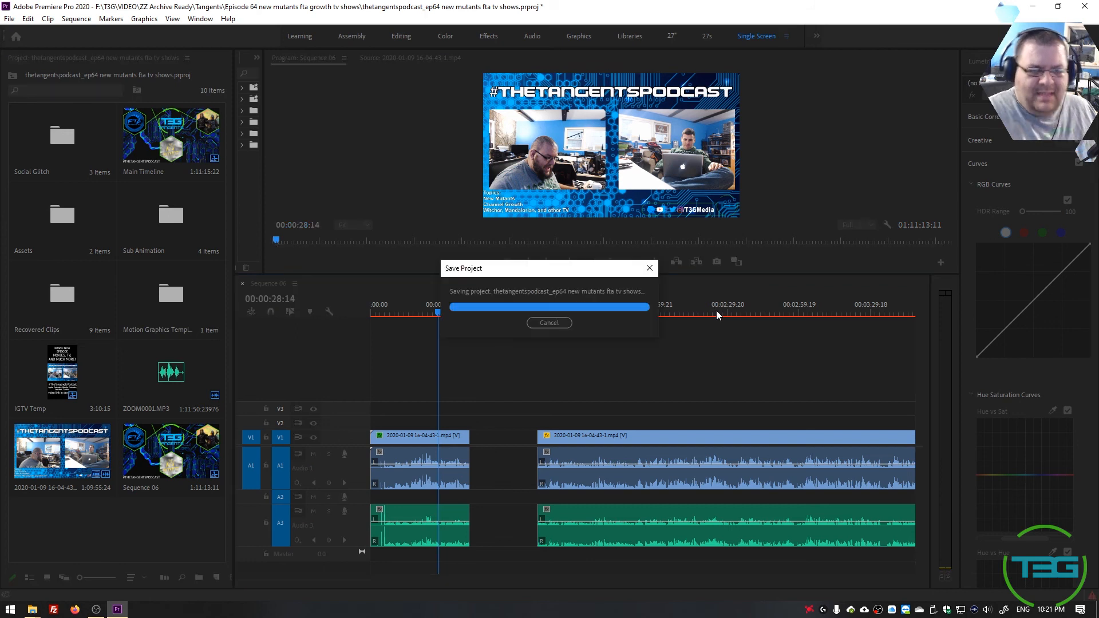